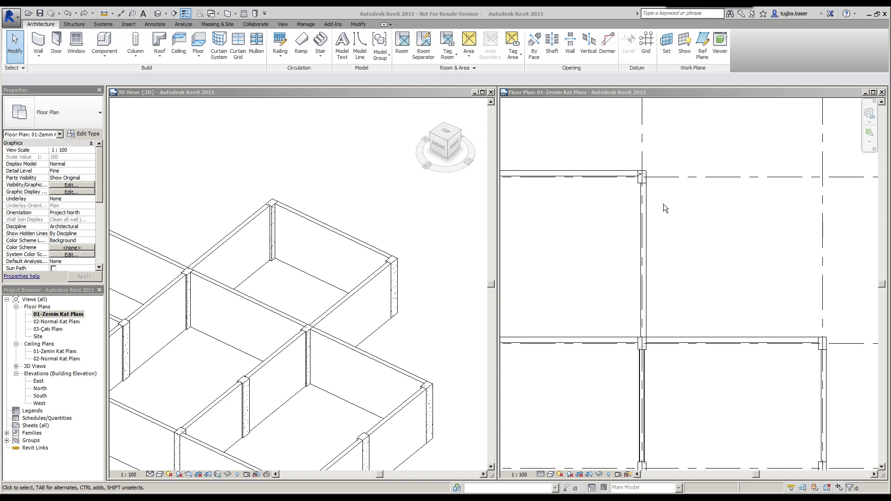
# Change the vertical exterior ground-floor wall to Curtain Wall _100x220, deleting the failed mullion elements.
pyautogui.click(646, 208)
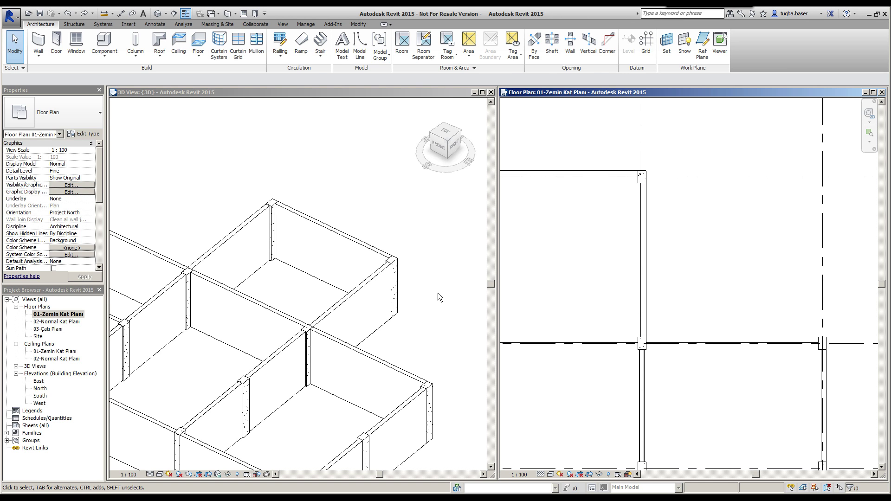
pyautogui.click(644, 210)
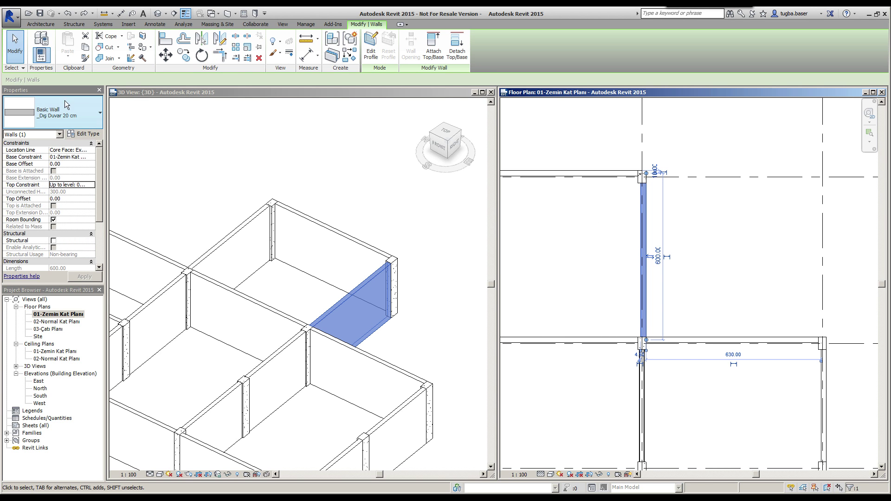
pyautogui.click(63, 116)
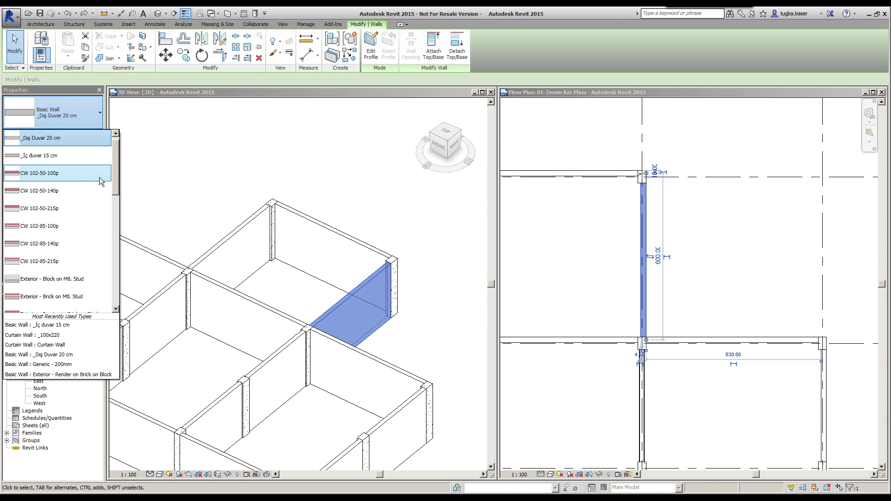
pyautogui.moveTo(116, 159); pyautogui.dragTo(119, 279)
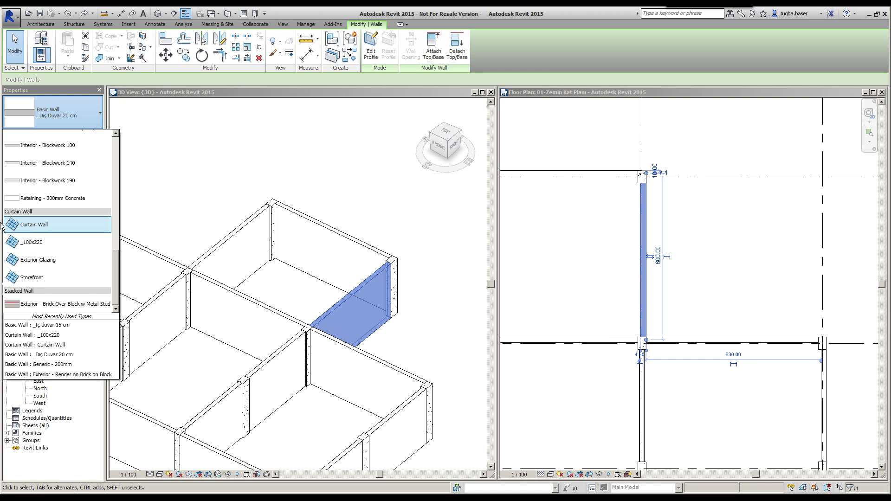
pyautogui.click(40, 244)
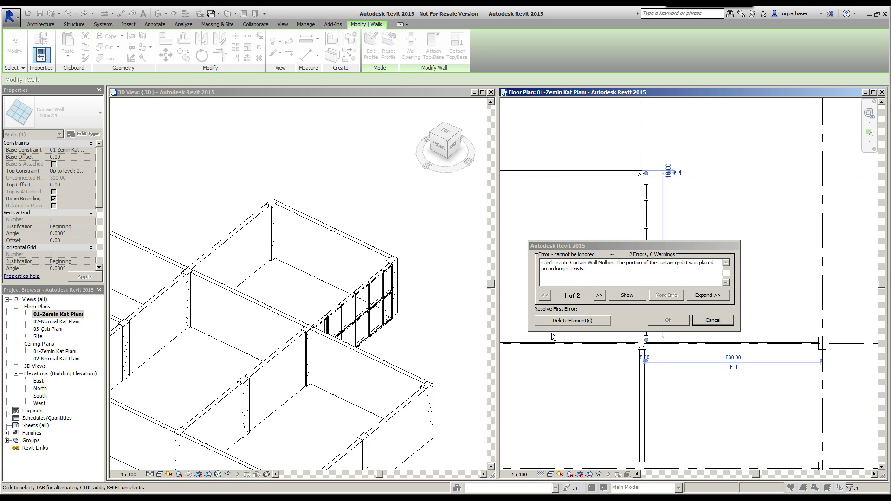
pyautogui.click(575, 320)
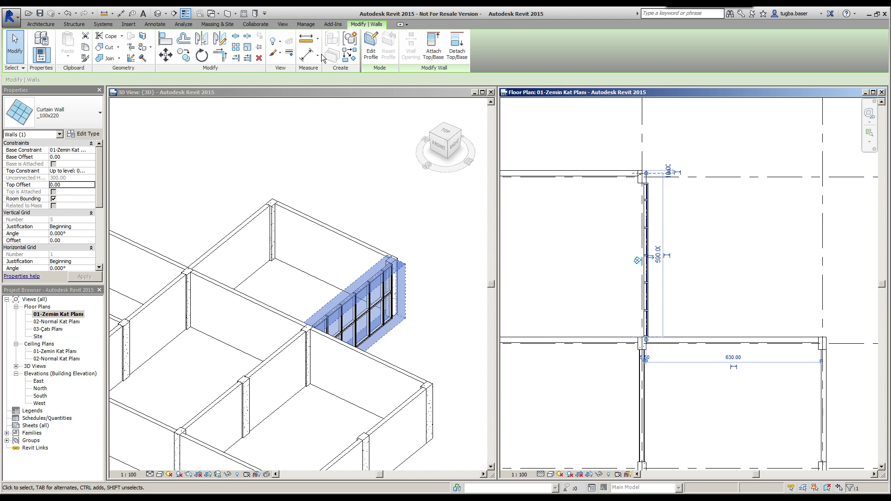
pyautogui.click(714, 254)
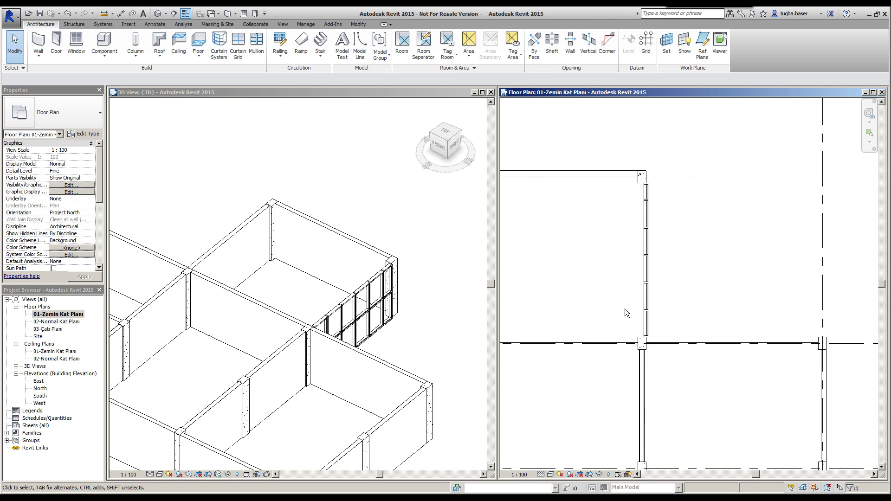
# Move the new curtain wall from its mullion endpoint to the wall corner with MV.
pyautogui.click(647, 199)
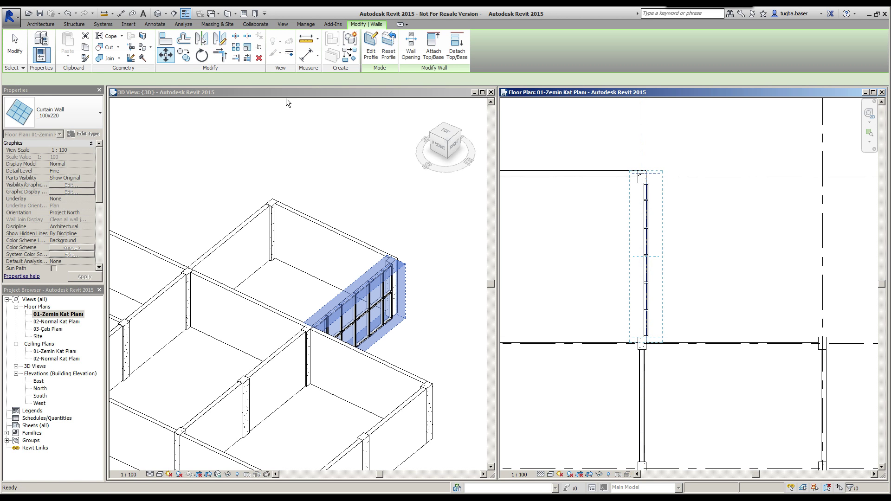
pyautogui.press('m')
pyautogui.press('v')
pyautogui.scroll(2, 653, 180)
pyautogui.scroll(2, 653, 180)
pyautogui.click(642, 187)
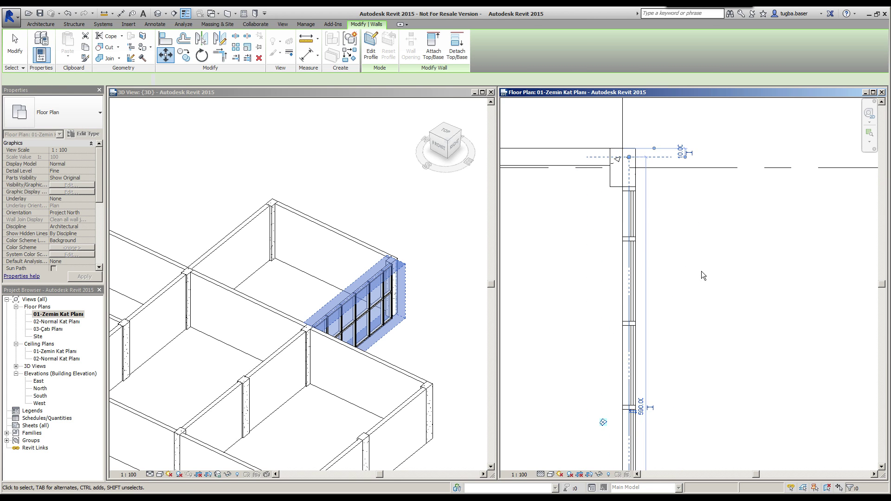
pyautogui.click(701, 271)
pyautogui.press('Escape')
# Zoom and pan the plan to centre the bay between grids B and D.
pyautogui.scroll(-2, 694, 257)
pyautogui.scroll(-3, 685, 235)
pyautogui.moveTo(687, 244); pyautogui.dragTo(633, 207, button='middle')
pyautogui.scroll(2, 633, 207)
pyautogui.moveTo(633, 293)
pyautogui.mouseDown(button='middle')
pyautogui.moveTo(671, 253)
pyautogui.moveTo(663, 241)
pyautogui.mouseUp(button='middle')
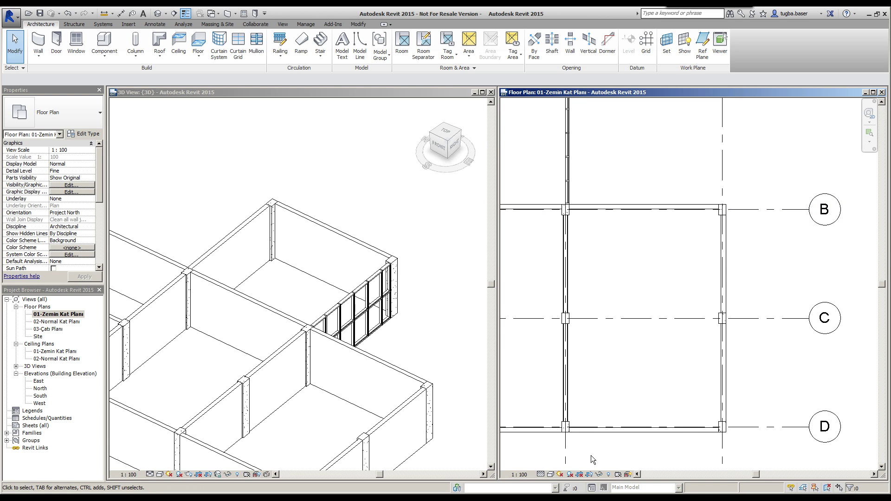
# Convert the right wall between grids B and D to Curtain Wall _100x220, unjoining and deleting failed mullions.
pyautogui.click(724, 256)
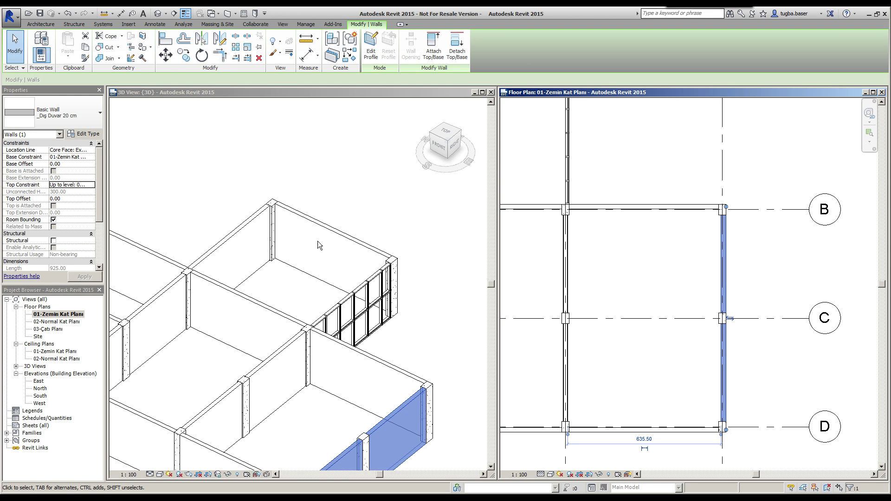
pyautogui.click(95, 113)
pyautogui.moveTo(116, 151); pyautogui.dragTo(112, 275)
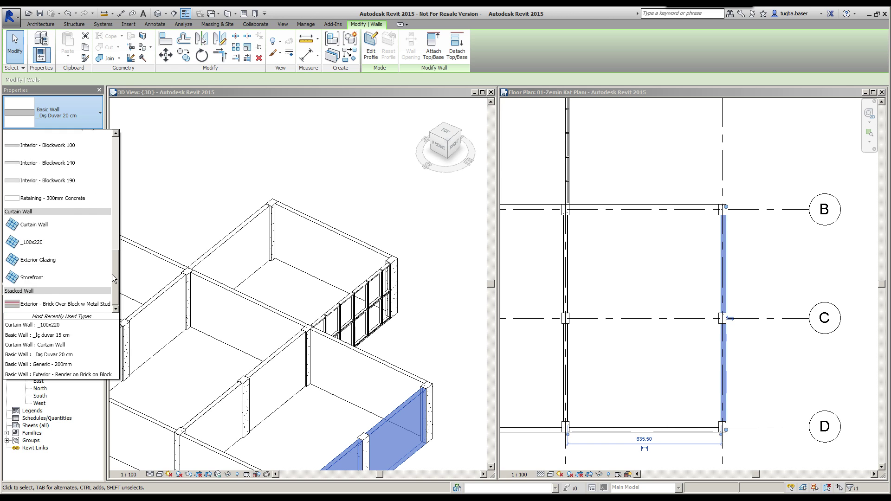
pyautogui.click(41, 242)
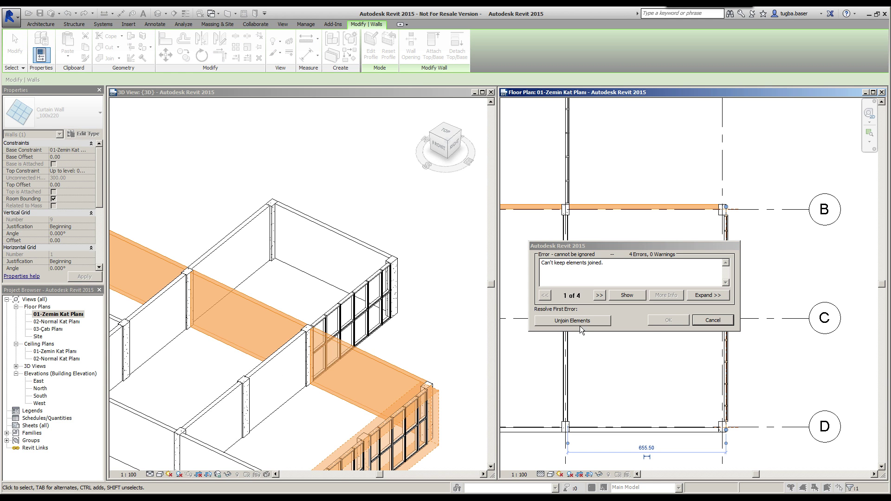
pyautogui.click(573, 321)
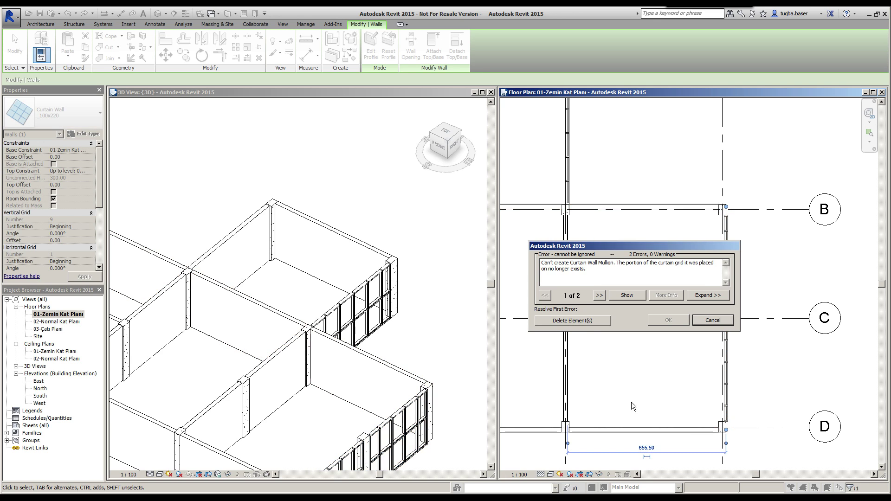
pyautogui.click(582, 320)
pyautogui.click(759, 290)
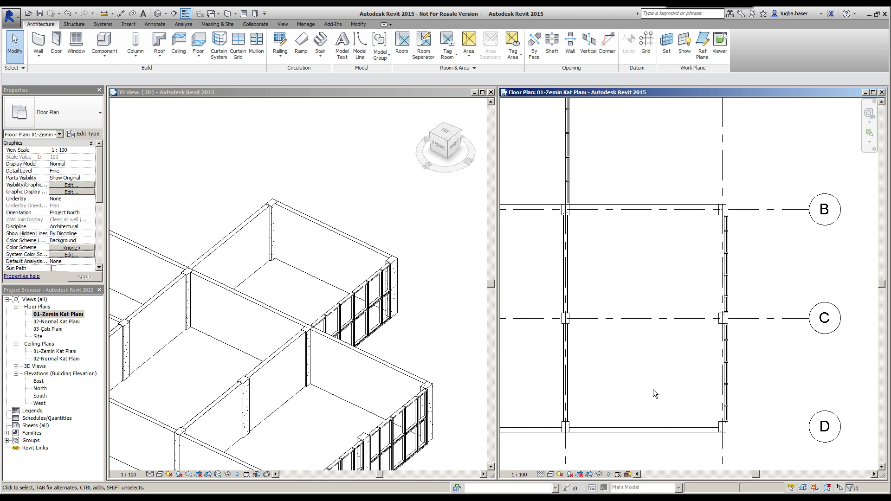
pyautogui.scroll(-3, 672, 257)
pyautogui.moveTo(631, 247); pyautogui.dragTo(739, 252, button='middle')
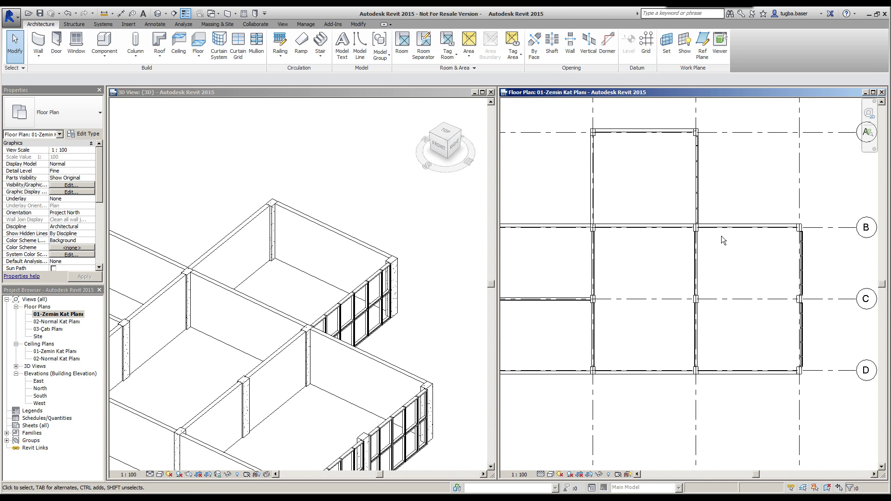
pyautogui.scroll(-2, 708, 229)
pyautogui.moveTo(707, 187); pyautogui.dragTo(695, 200, button='middle')
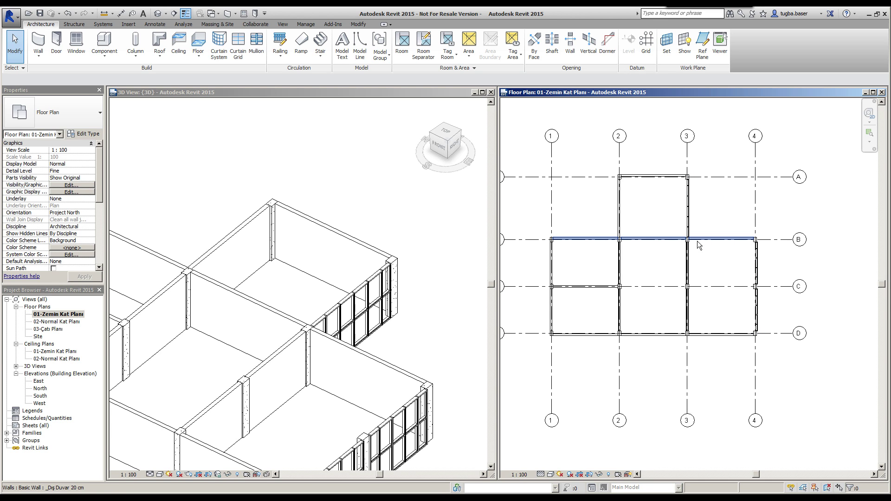
pyautogui.scroll(2, 699, 240)
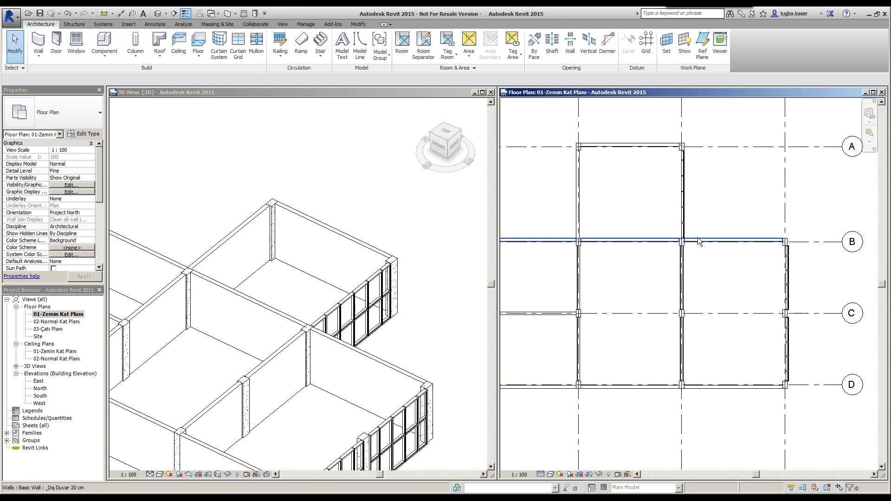
pyautogui.click(699, 242)
pyautogui.moveTo(543, 257); pyautogui.dragTo(563, 253, button='middle')
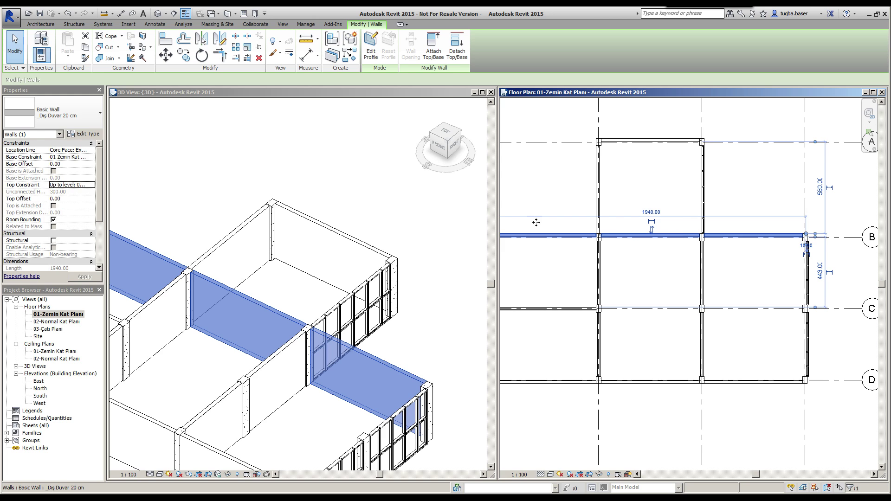
pyautogui.click(98, 113)
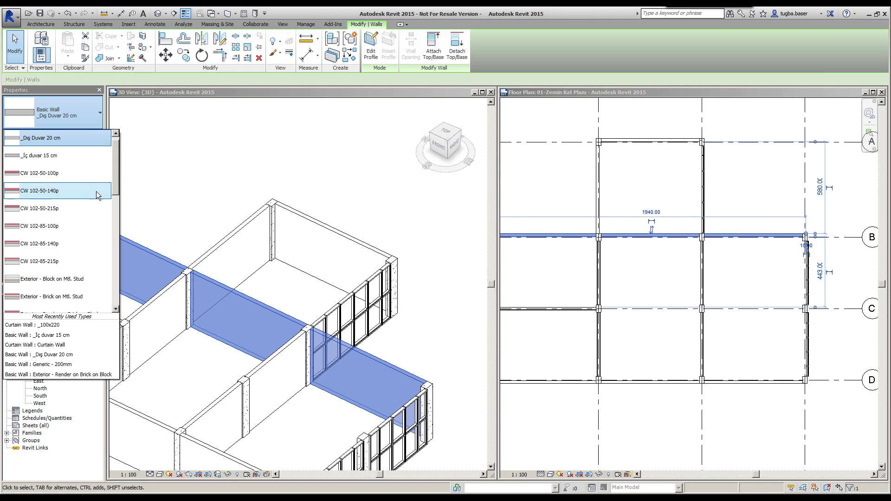
pyautogui.scroll(-5, 56, 232)
pyautogui.scroll(-5, 46, 241)
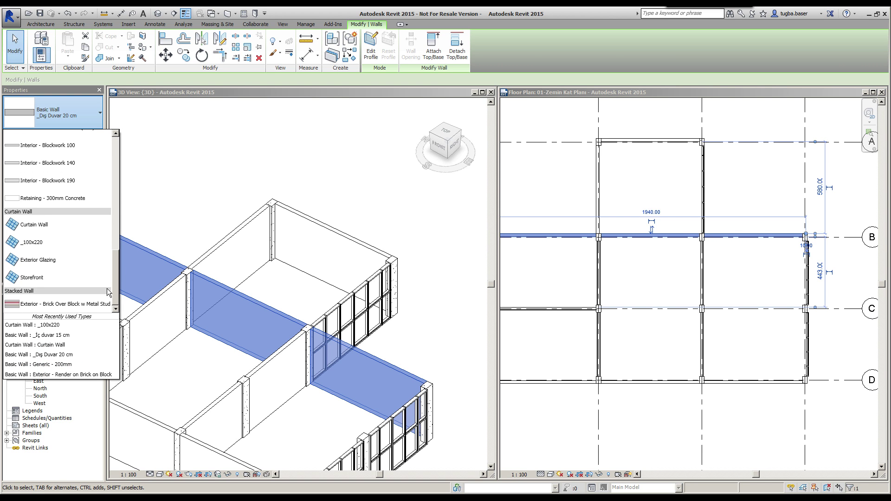
pyautogui.click(38, 243)
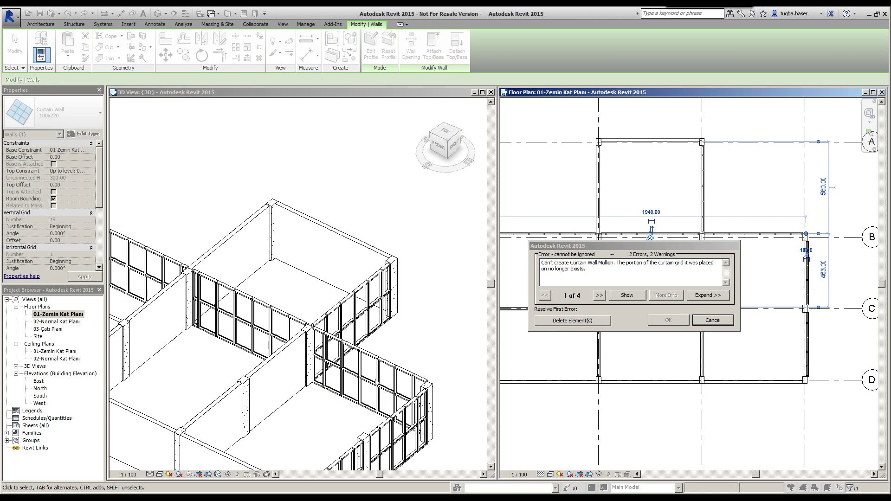
pyautogui.click(712, 320)
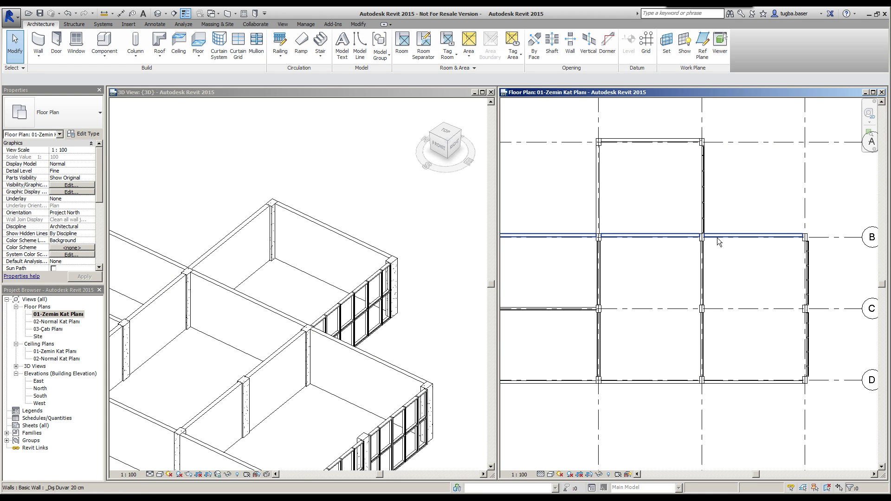
# Zoom into the B–D bay of the plan and bring up the Modify editing tools.
pyautogui.scroll(-2, 712, 225)
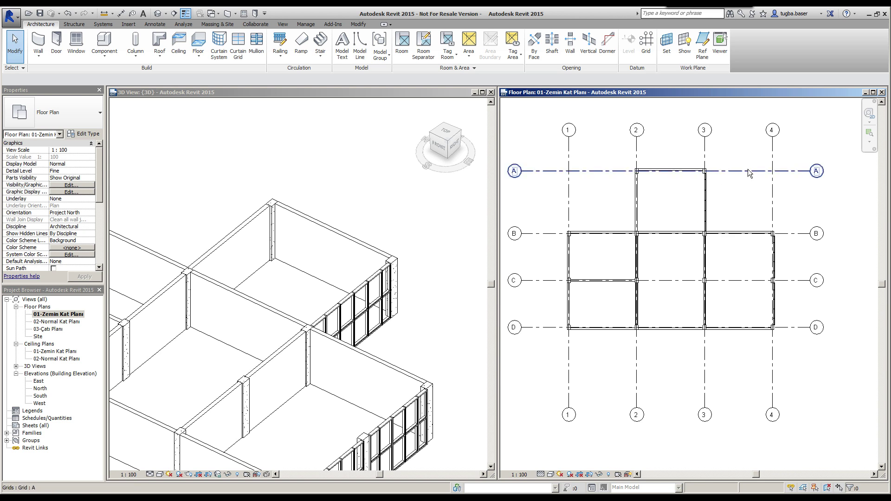
pyautogui.scroll(1, 766, 268)
pyautogui.scroll(1, 754, 242)
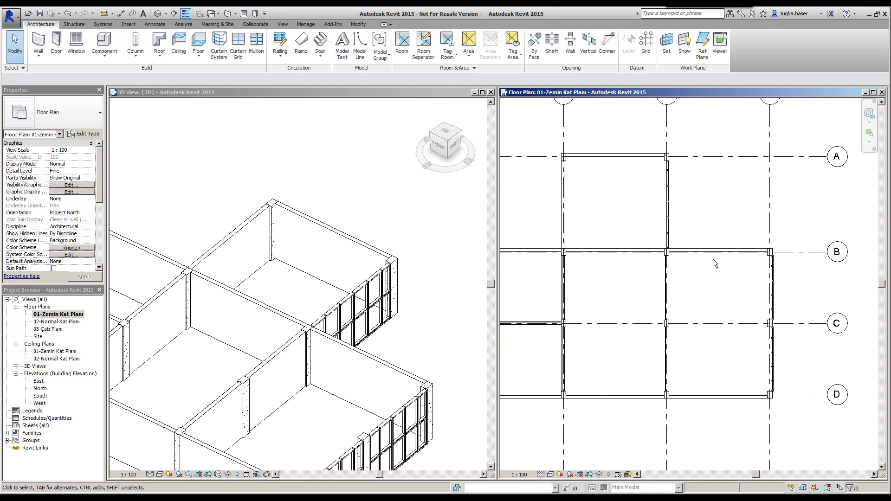
pyautogui.scroll(1, 720, 268)
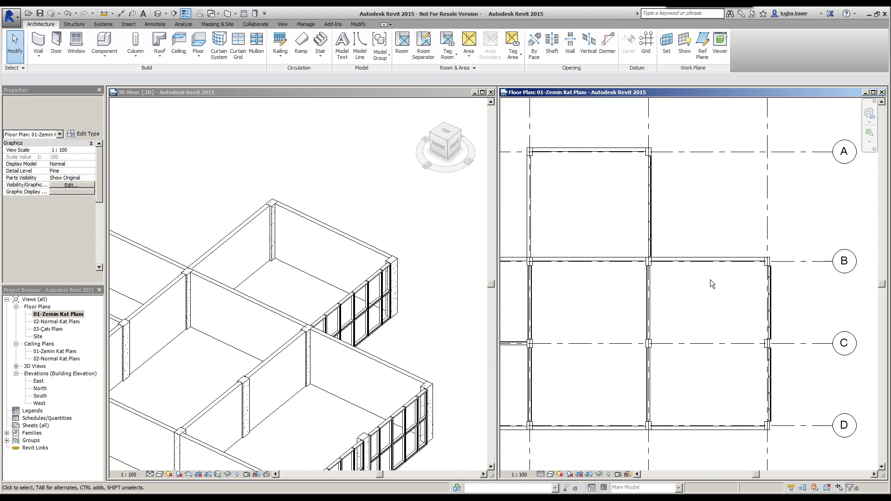
pyautogui.scroll(1, 715, 268)
pyautogui.click(349, 23)
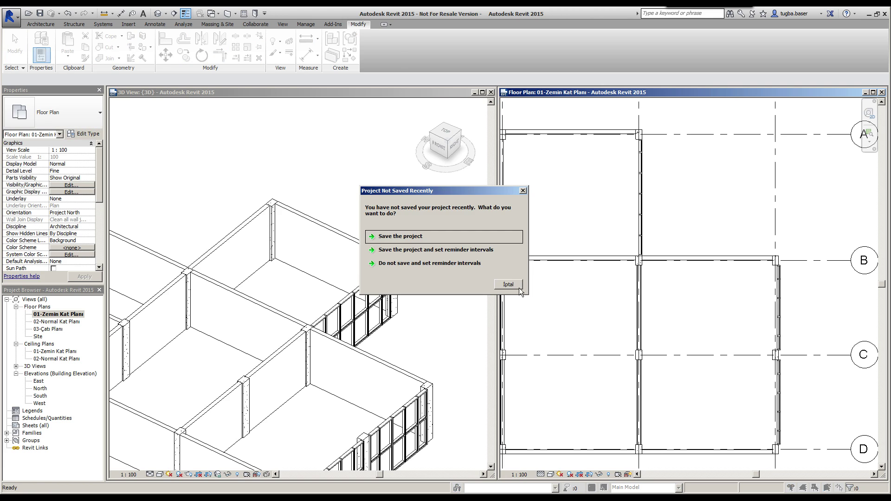
# Dismiss the save reminder and split the grid B wall at its column junction with SL.
pyautogui.click(519, 288)
pyautogui.press('s')
pyautogui.press('l')
pyautogui.scroll(3, 643, 258)
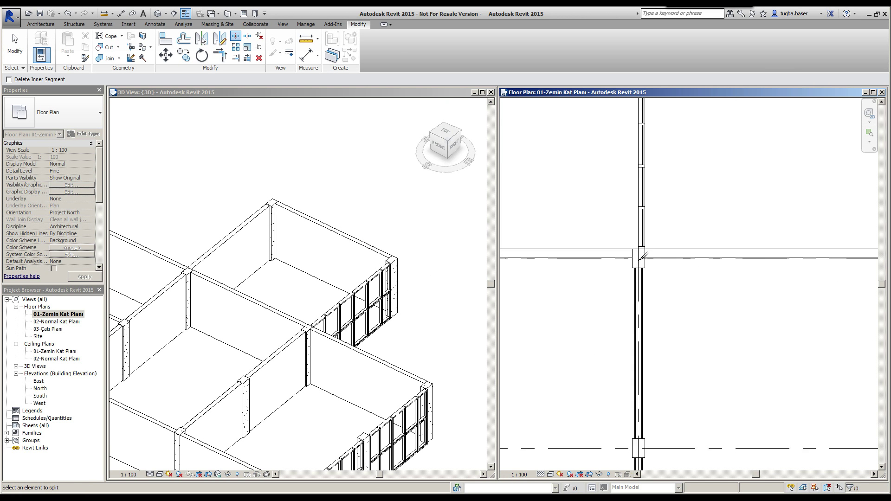
pyautogui.scroll(2, 643, 254)
pyautogui.scroll(1, 630, 246)
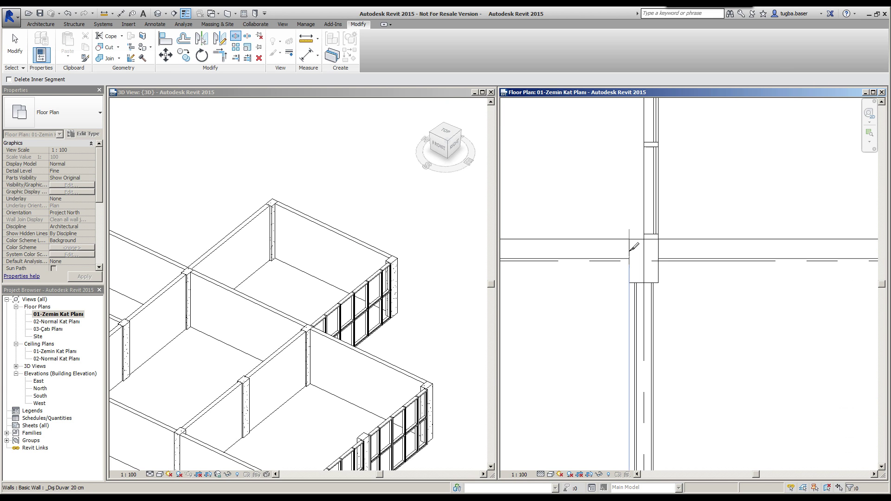
pyautogui.click(631, 241)
pyautogui.click(668, 320)
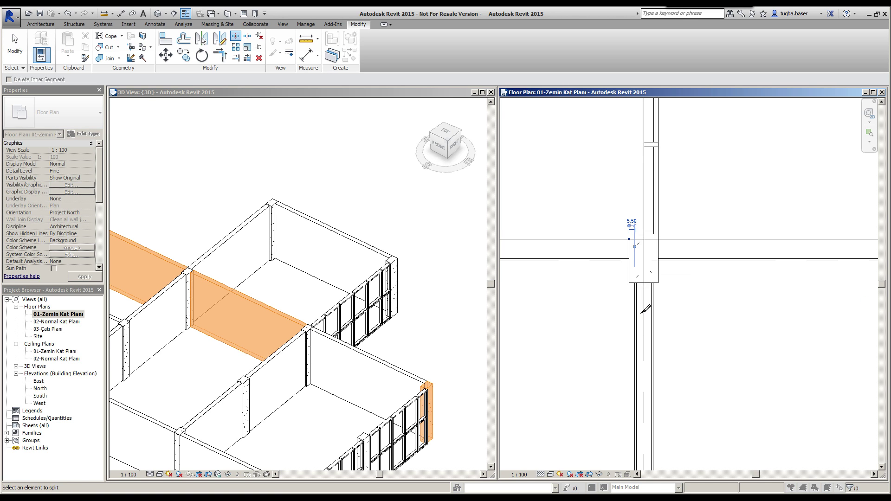
# Exit splitting and select the new 670-long wall segment.
pyautogui.moveTo(632, 328); pyautogui.dragTo(577, 314, button='middle')
pyautogui.scroll(-1, 578, 314)
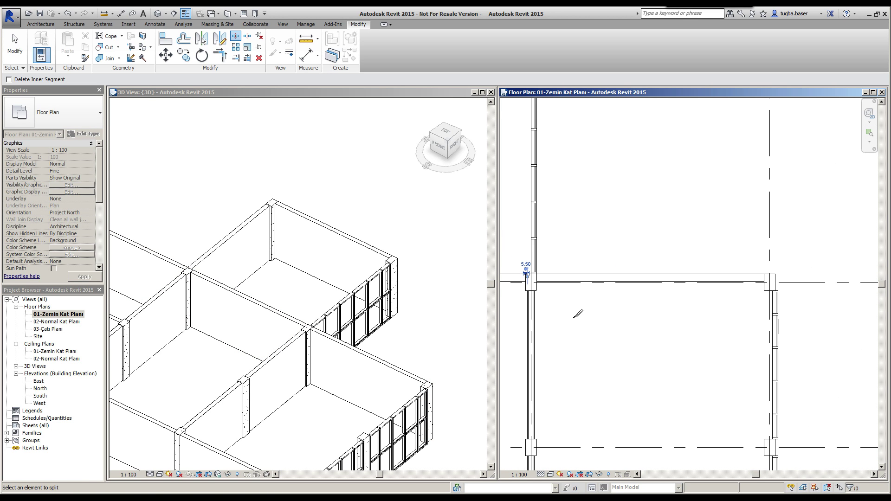
pyautogui.press('Escape')
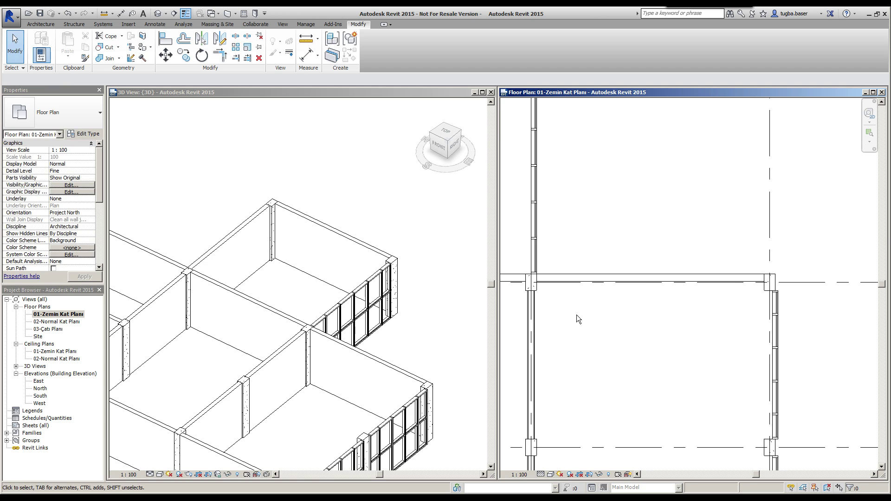
pyautogui.click(643, 276)
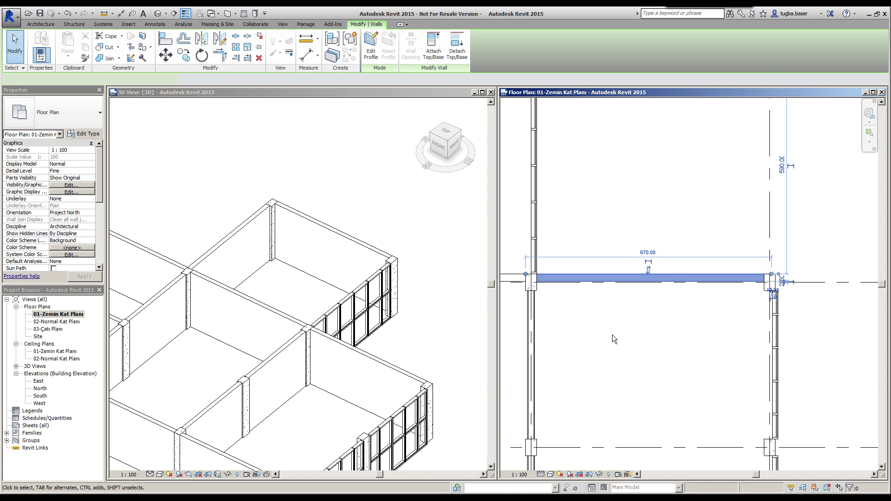
# Change the 670-long grid B wall segment to Curtain Wall _100x220.
pyautogui.scroll(-2, 612, 335)
pyautogui.moveTo(612, 324); pyautogui.dragTo(666, 329, button='middle')
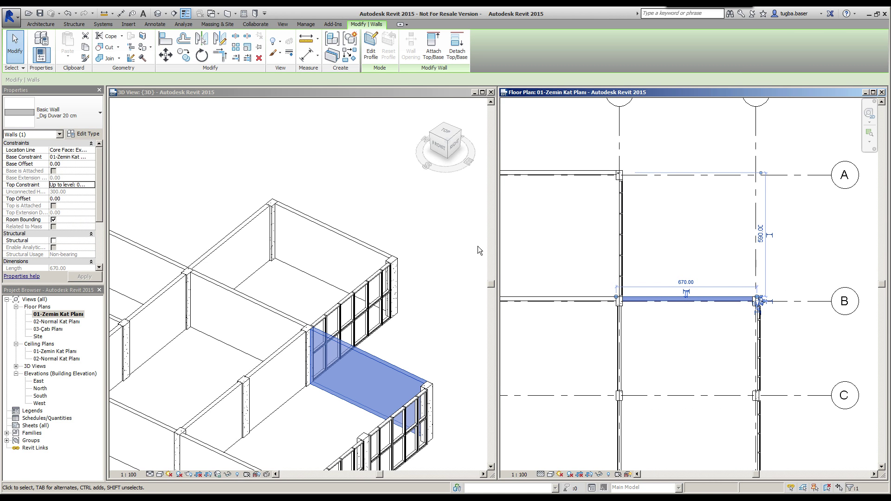
pyautogui.scroll(1, 681, 310)
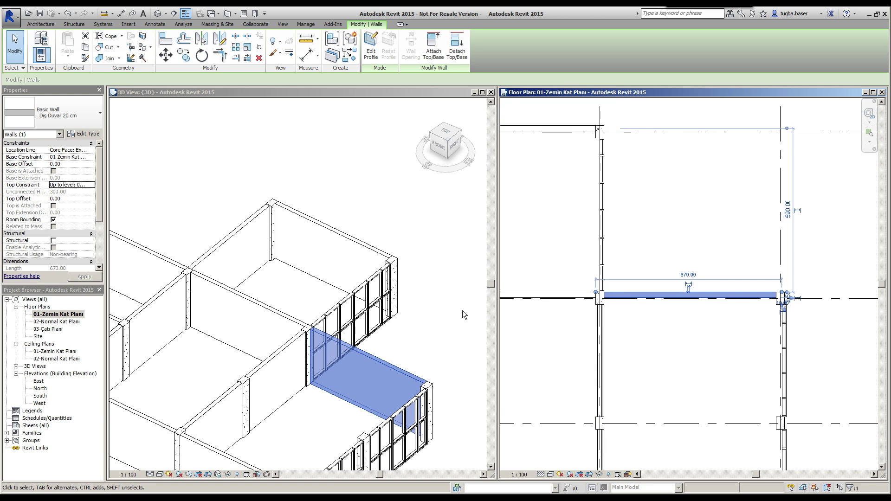
pyautogui.click(99, 113)
pyautogui.moveTo(116, 153); pyautogui.dragTo(116, 269)
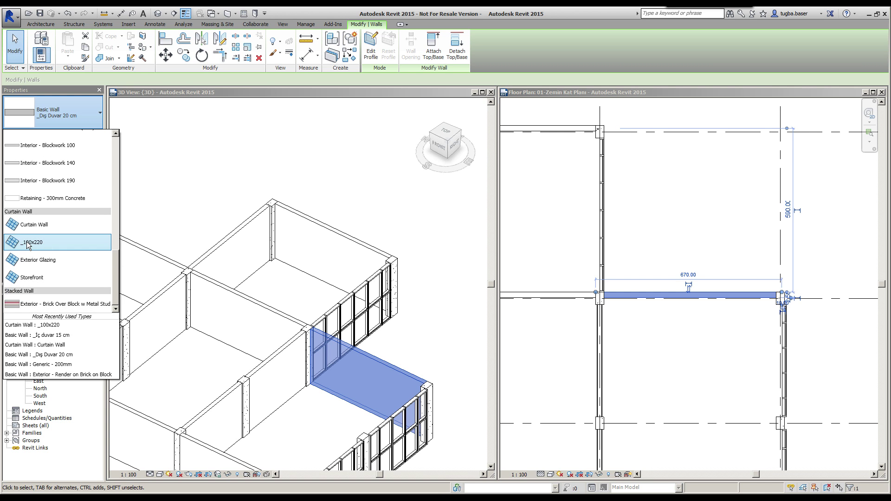
pyautogui.click(27, 242)
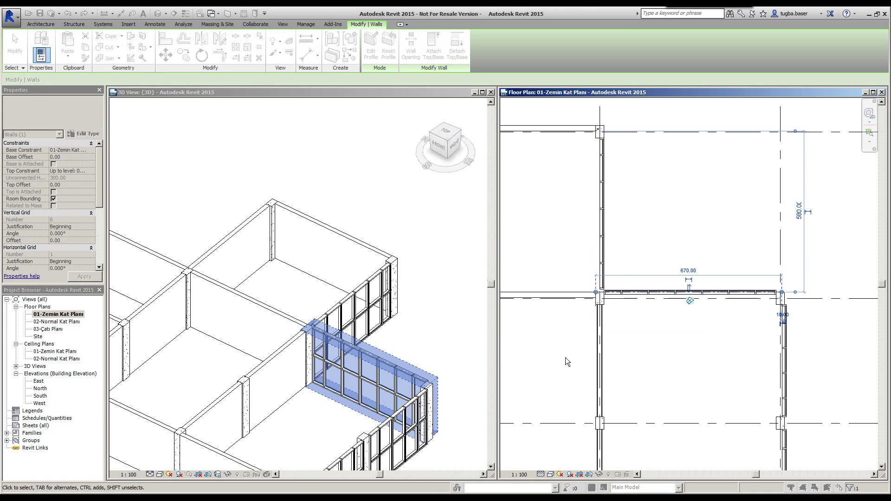
pyautogui.click(715, 363)
pyautogui.scroll(3, 755, 326)
pyautogui.scroll(2, 710, 288)
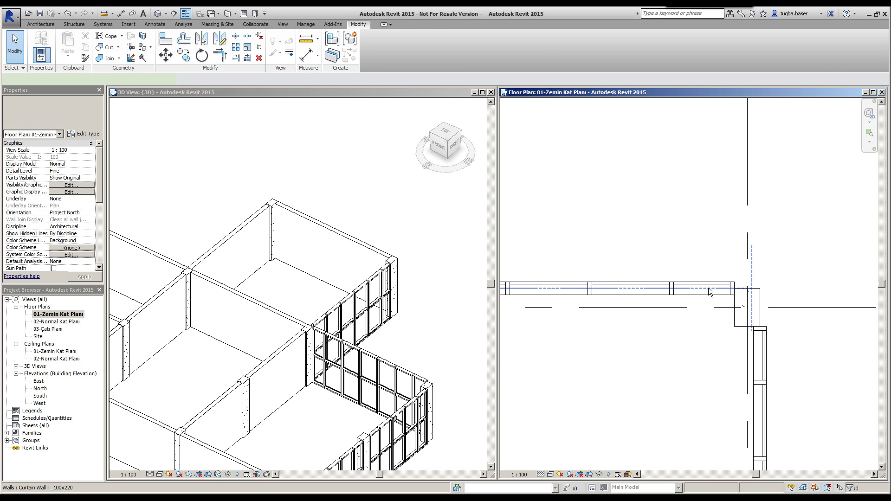
# Move the first curtain wall from its endpoint onto the building corner.
pyautogui.click(709, 291)
pyautogui.click(165, 55)
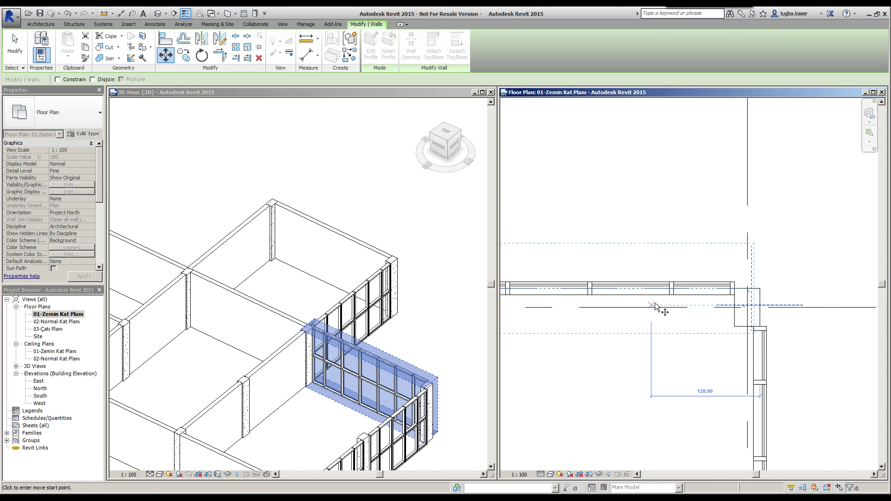
pyautogui.scroll(2, 734, 296)
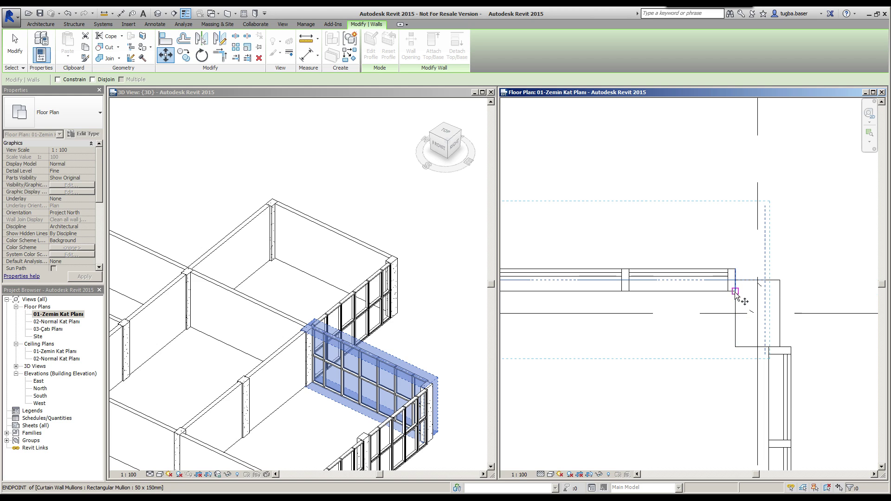
pyautogui.click(734, 292)
pyautogui.scroll(2, 732, 281)
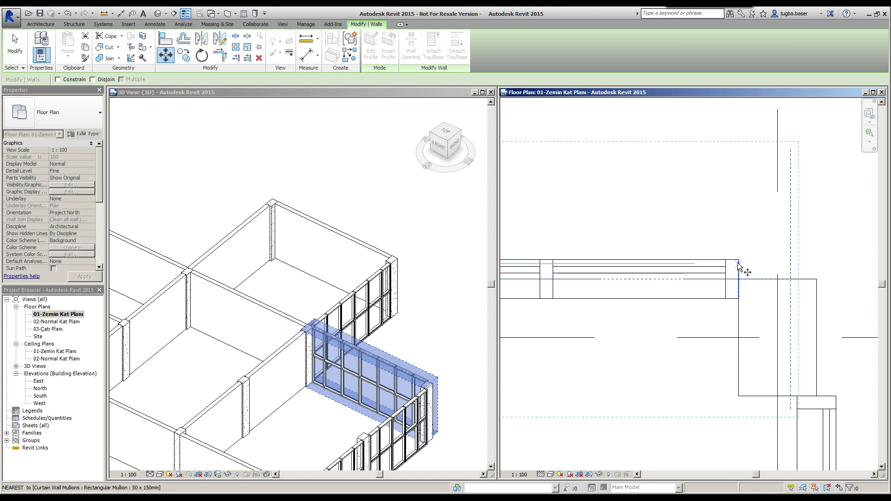
pyautogui.click(742, 302)
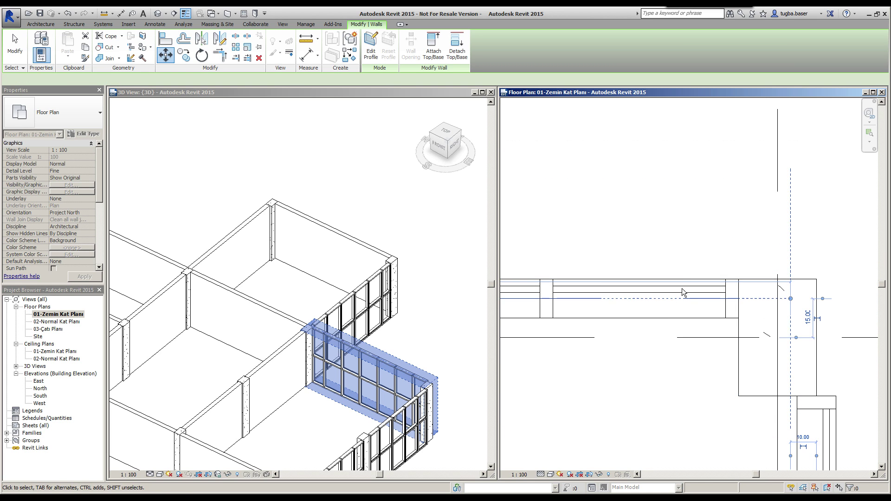
pyautogui.scroll(-2, 693, 278)
pyautogui.click(747, 332)
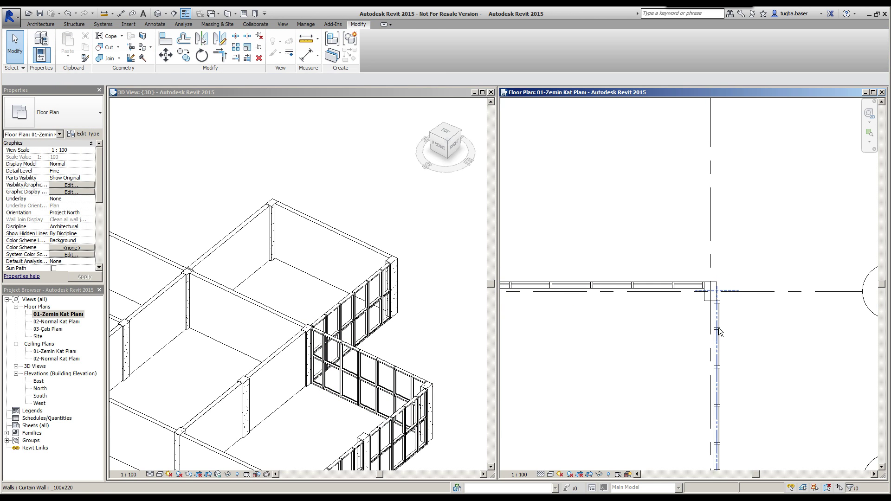
# Move the other curtain wall so its corner meets the first one.
pyautogui.click(717, 332)
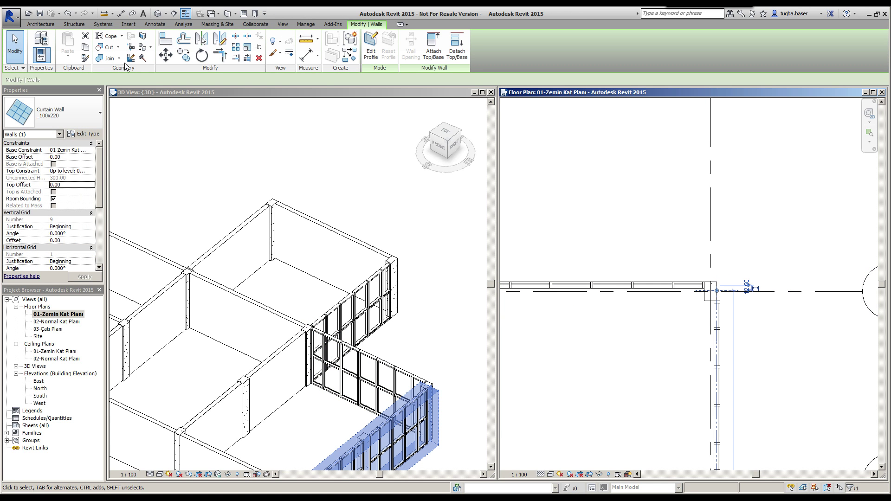
pyautogui.click(165, 55)
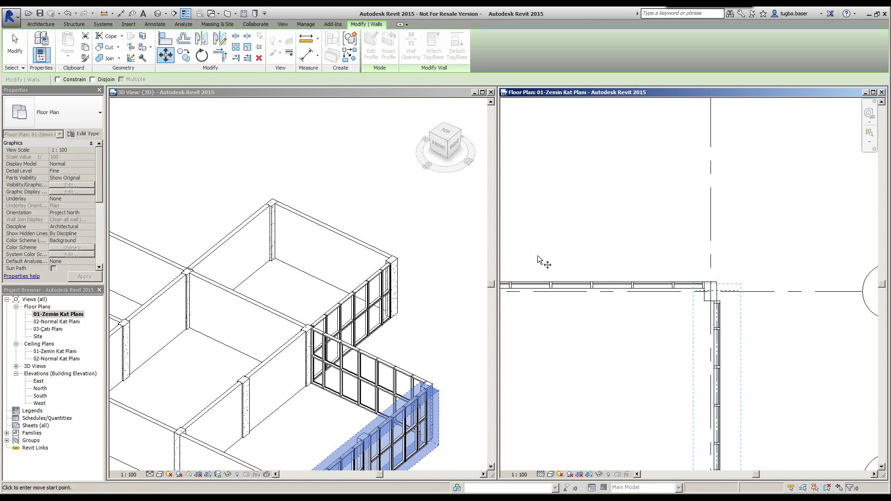
pyautogui.scroll(1, 717, 299)
pyautogui.scroll(1, 717, 299)
pyautogui.scroll(2, 717, 299)
pyautogui.click(717, 299)
pyautogui.click(698, 299)
pyautogui.press('Escape')
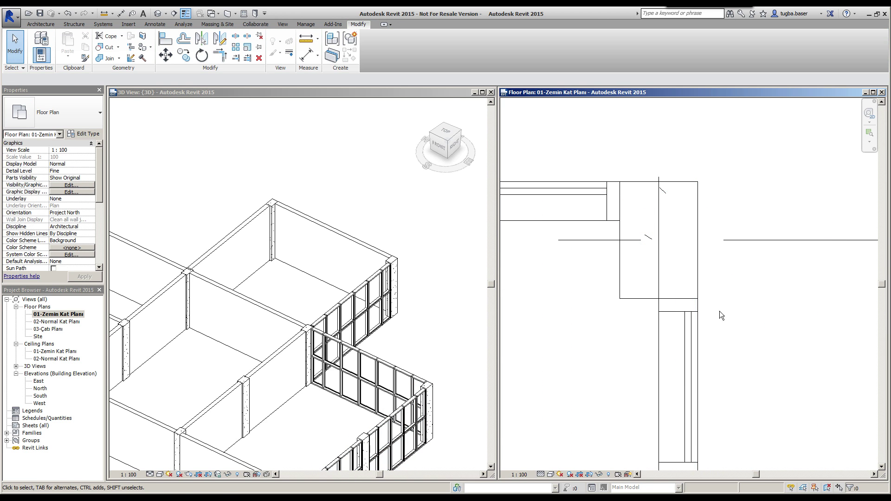
pyautogui.scroll(-2, 713, 293)
pyautogui.scroll(-2, 705, 278)
pyautogui.scroll(-1, 687, 315)
pyautogui.moveTo(679, 331)
pyautogui.mouseDown(button='middle')
pyautogui.moveTo(661, 303)
pyautogui.moveTo(716, 311)
pyautogui.mouseUp(button='middle')
pyautogui.scroll(-1, 661, 303)
pyautogui.scroll(2, 664, 291)
pyautogui.moveTo(647, 274); pyautogui.dragTo(645, 308, button='middle')
pyautogui.scroll(-1, 645, 308)
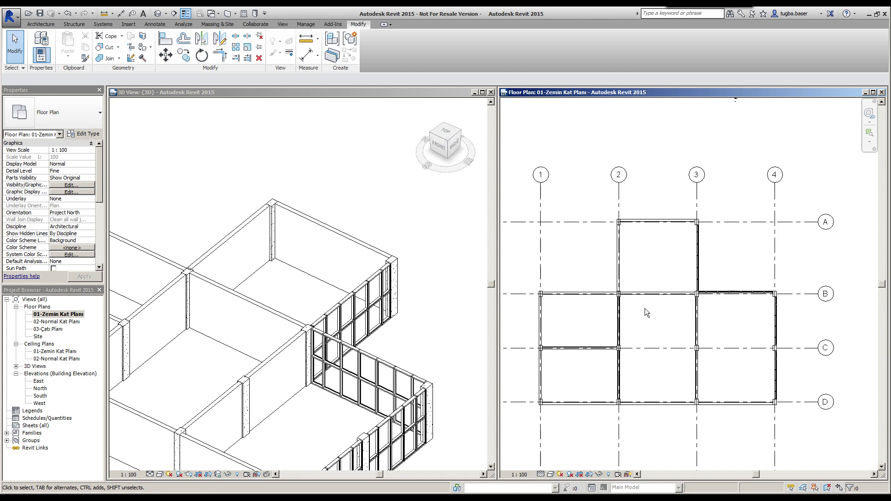
pyautogui.scroll(-1, 644, 308)
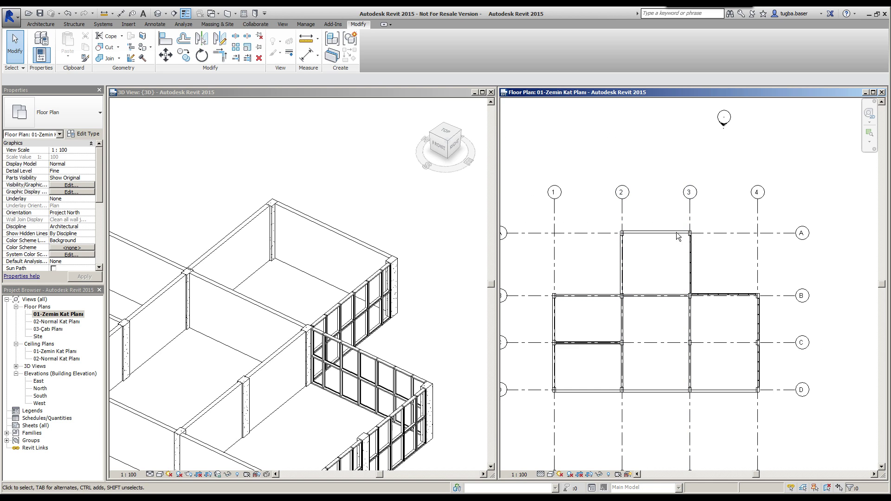
pyautogui.scroll(1, 643, 295)
pyautogui.scroll(1, 646, 286)
pyautogui.scroll(1, 645, 286)
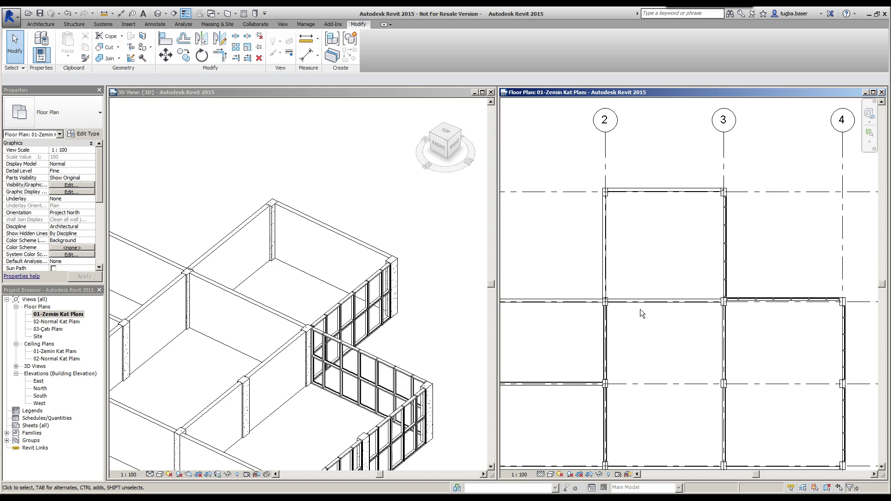
pyautogui.scroll(1, 650, 322)
pyautogui.moveTo(648, 319); pyautogui.dragTo(666, 317, button='middle')
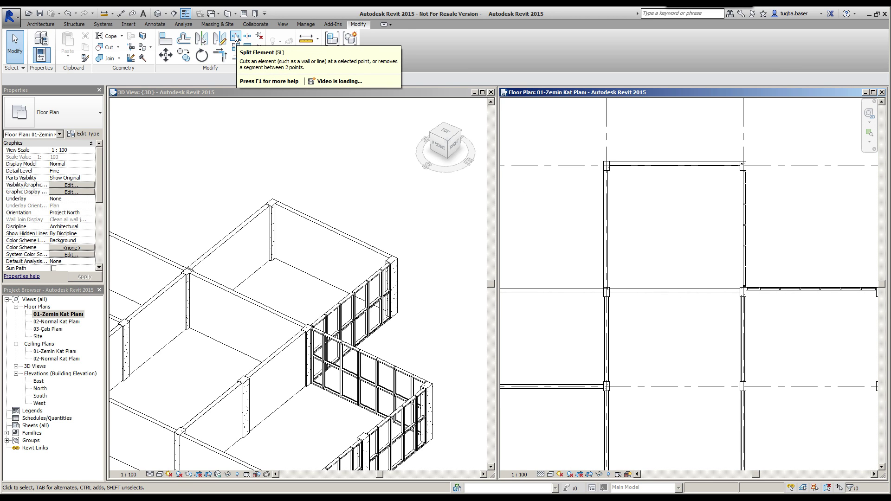
# Cancel Split Element and delete the grid B basic wall between grids 2 and 3.
pyautogui.click(236, 38)
pyautogui.scroll(2, 608, 290)
pyautogui.scroll(2, 617, 286)
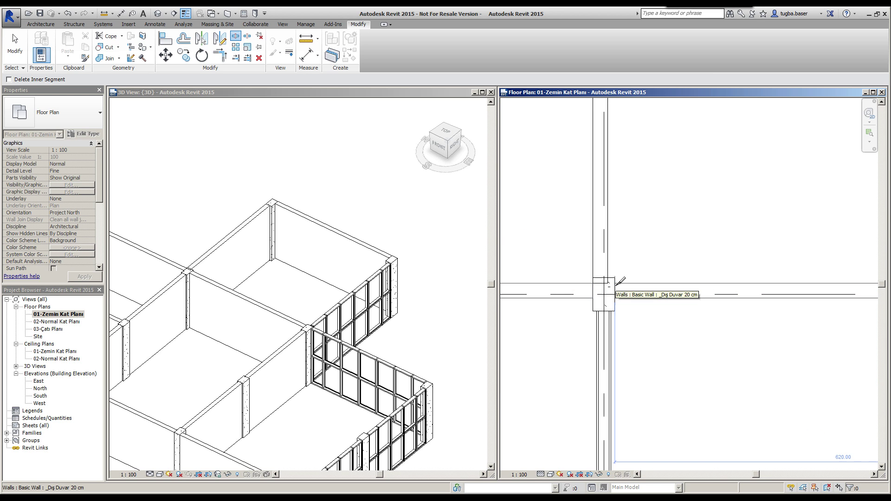
pyautogui.scroll(-3, 641, 335)
pyautogui.scroll(-1, 641, 331)
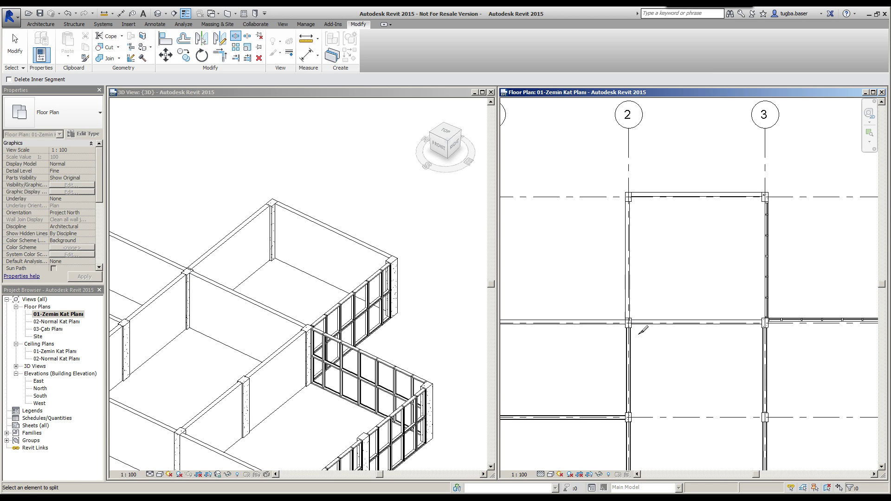
pyautogui.press('Escape')
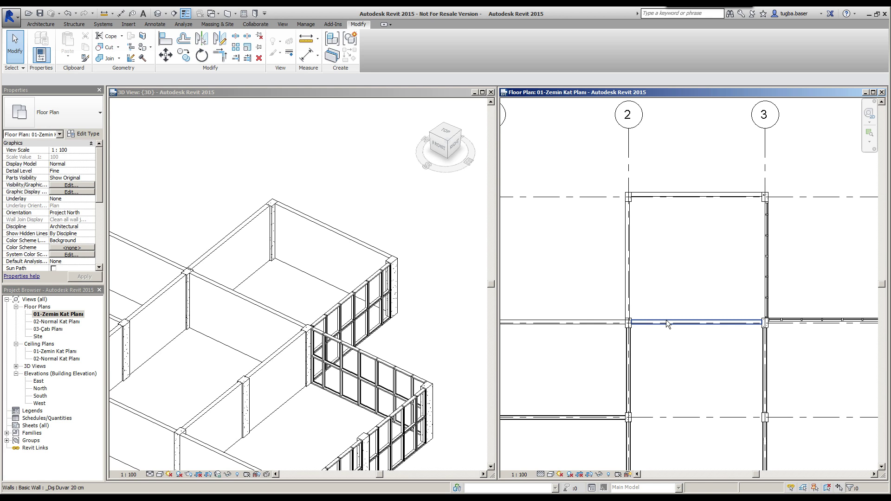
pyautogui.click(667, 320)
pyautogui.press('Delete')
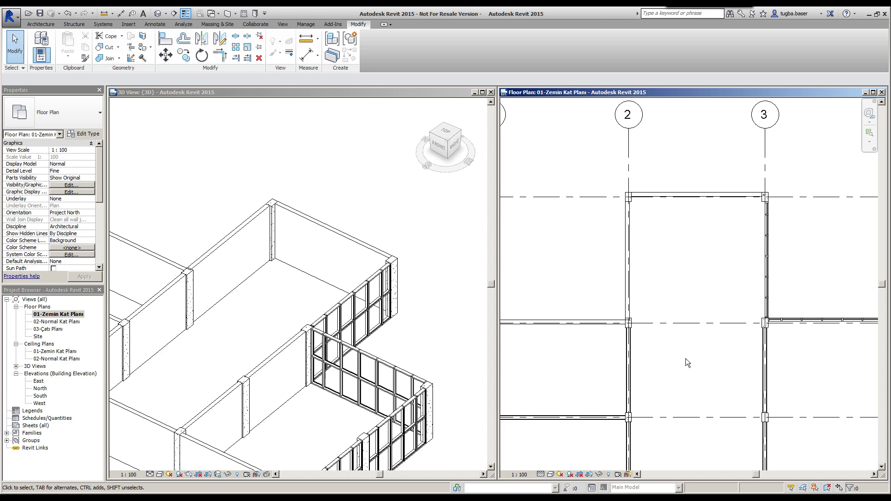
pyautogui.scroll(-3, 684, 353)
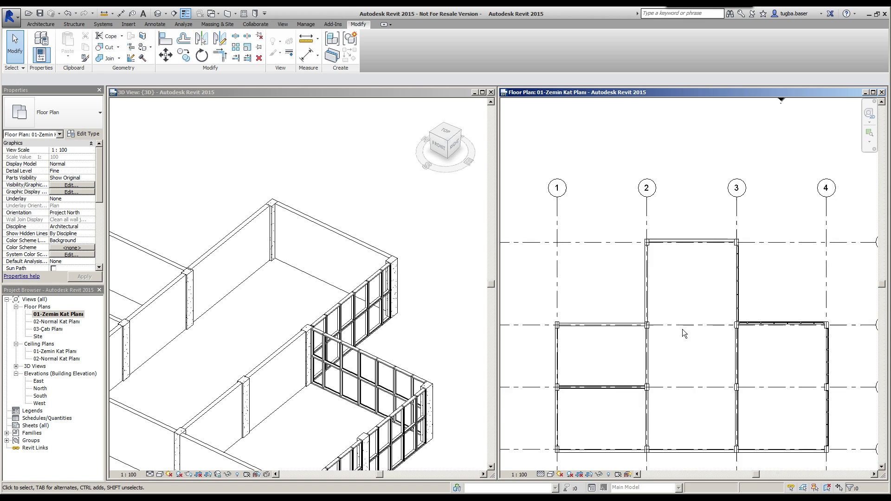
pyautogui.moveTo(682, 335); pyautogui.dragTo(695, 322, button='middle')
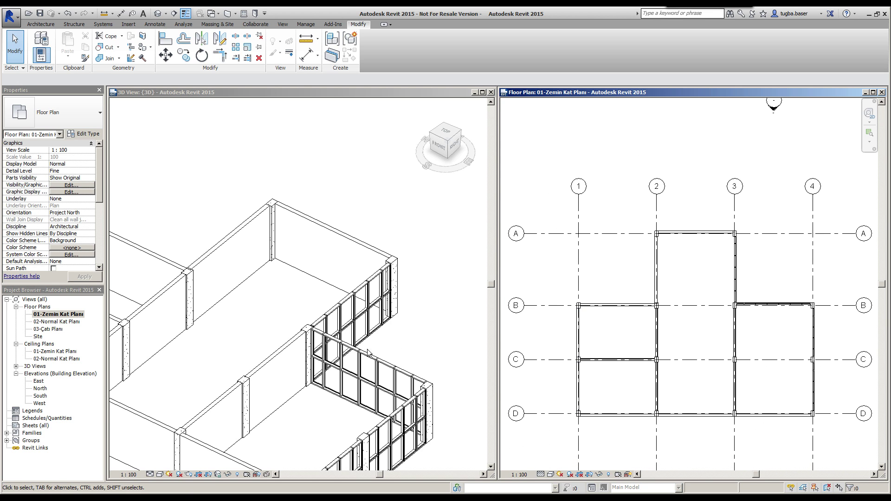
pyautogui.scroll(-3, 372, 352)
pyautogui.moveTo(400, 331)
pyautogui.mouseDown(button='middle')
pyautogui.moveTo(406, 311)
pyautogui.moveTo(398, 316)
pyautogui.mouseUp(button='middle')
pyautogui.scroll(-2, 382, 327)
pyautogui.scroll(1, 397, 315)
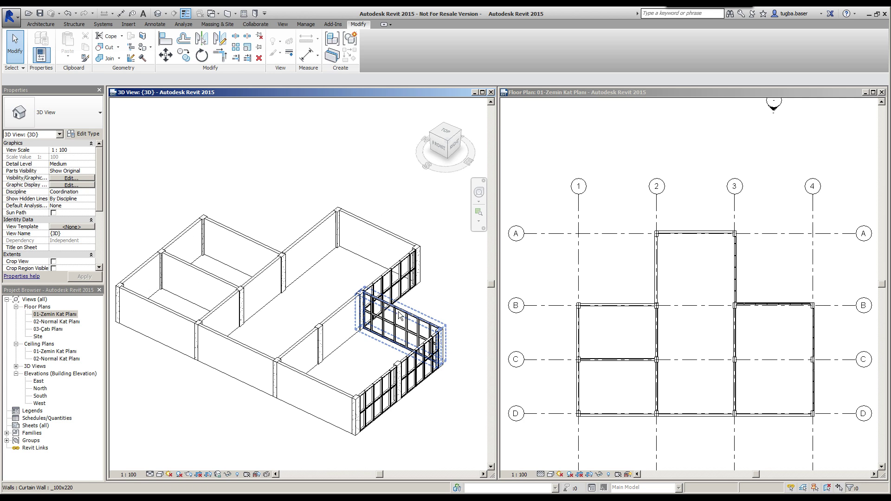
pyautogui.click(695, 332)
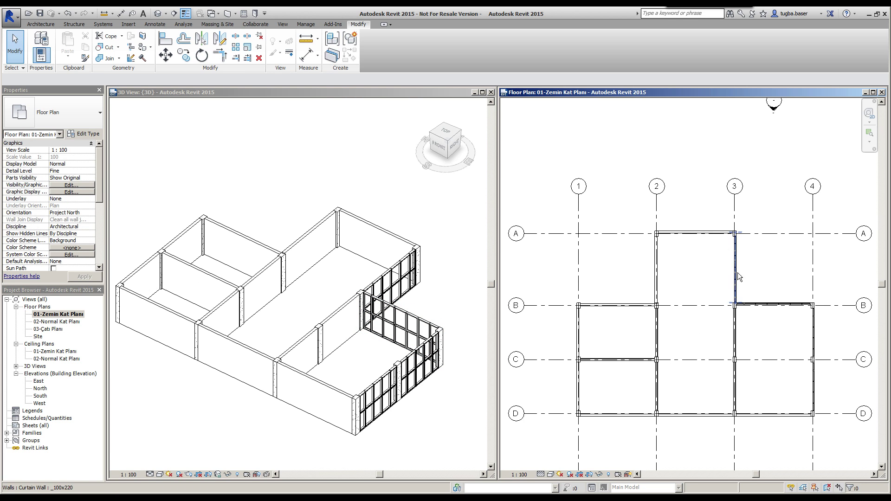